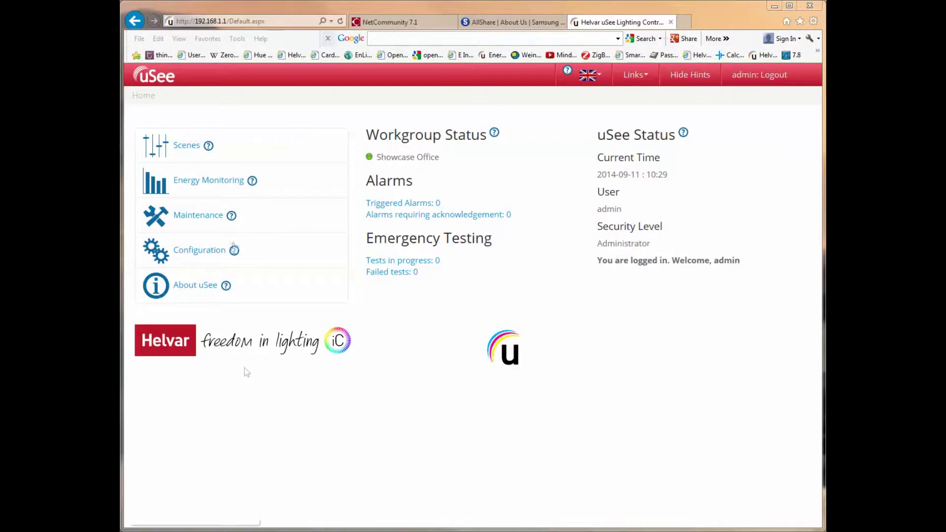
Step: Open the scene editing and recall page and choose group 222, Meeting Room, from the group search
click(188, 150)
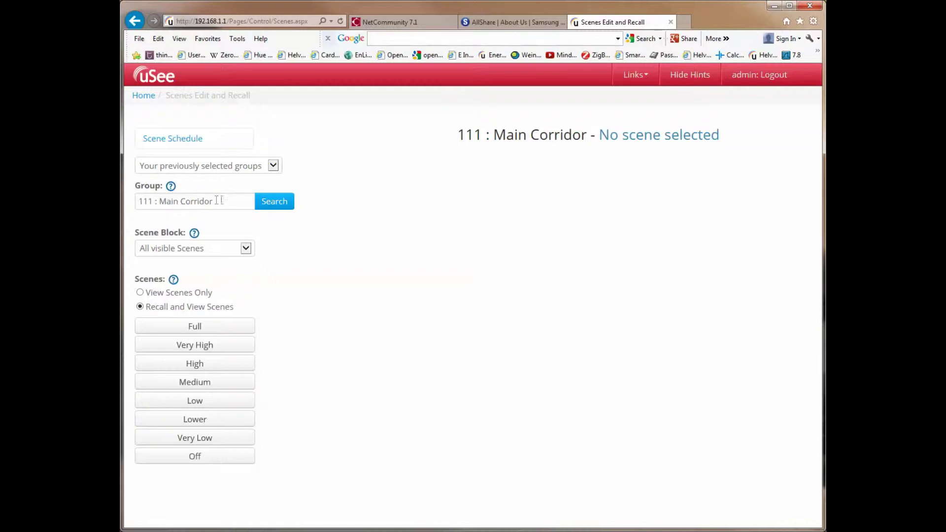
click(275, 206)
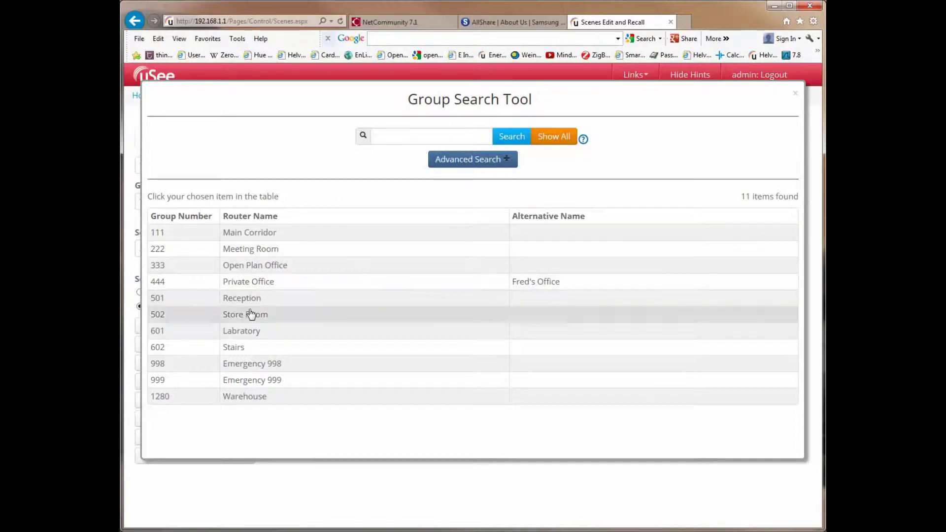
click(248, 252)
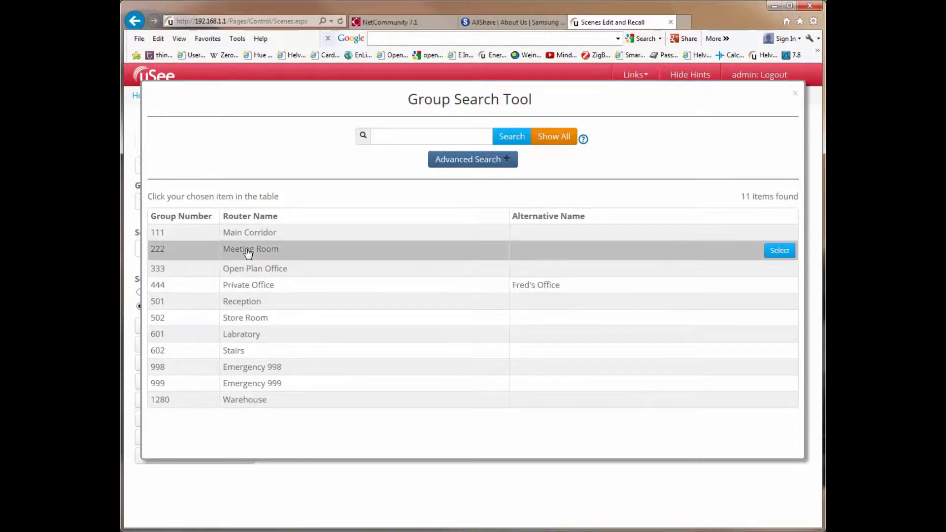
click(775, 251)
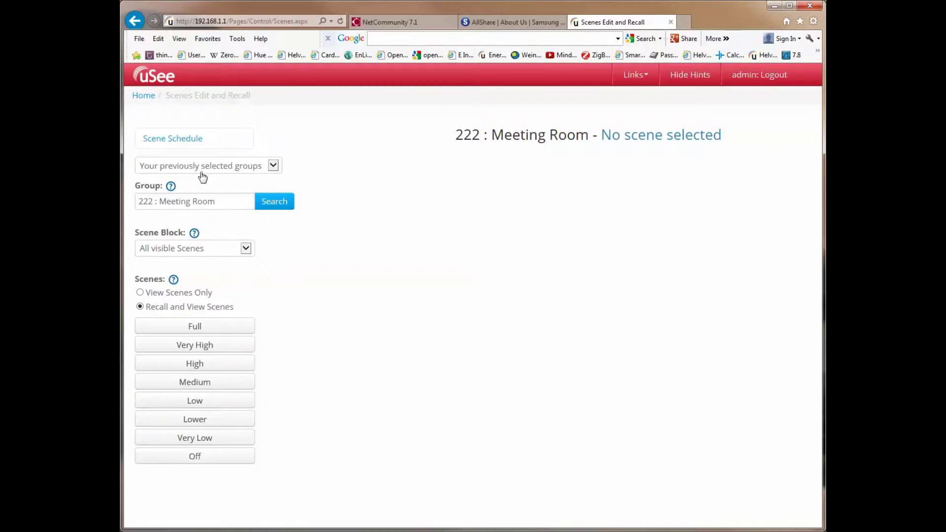
Step: Switch to the previously selected group 111, Main Corridor, and recall its Full scene
click(273, 166)
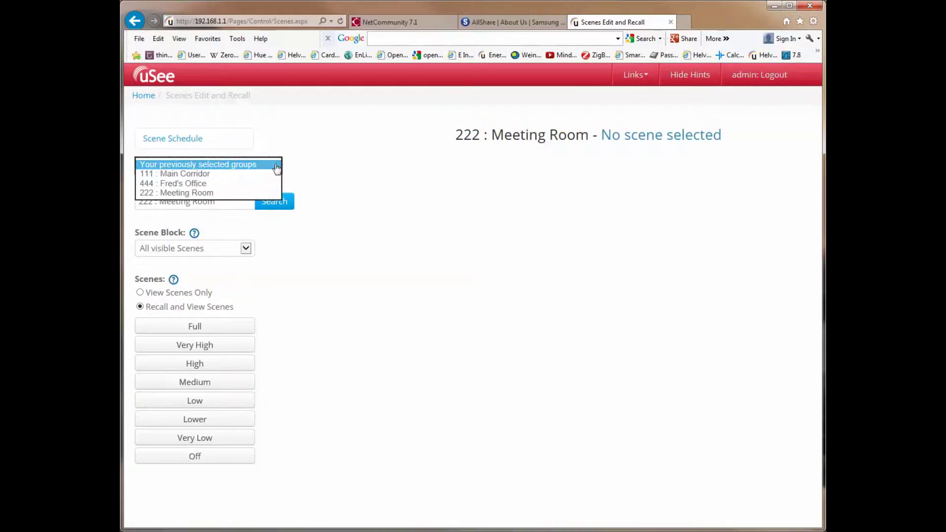
click(193, 174)
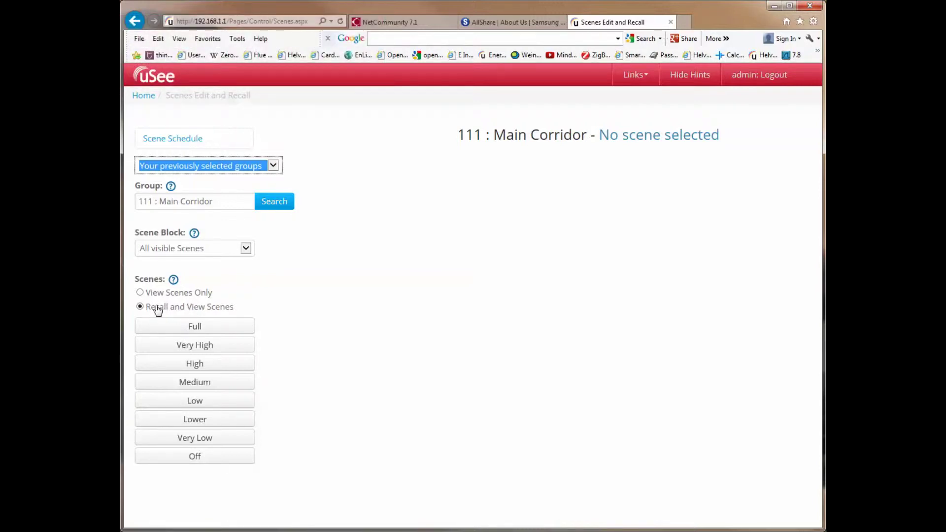
click(195, 327)
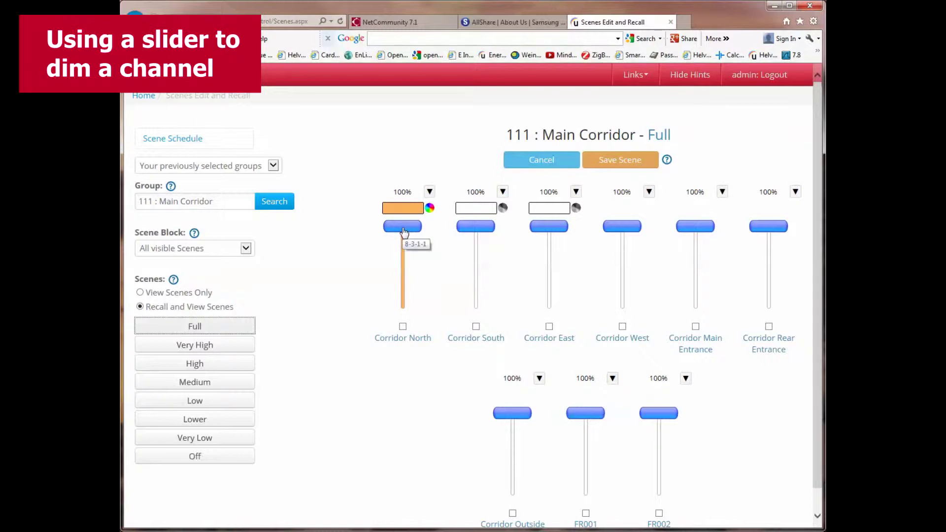
Step: Dim the Corridor North channel down to 0%, and raise it to 57%
drag(404, 231, 408, 316)
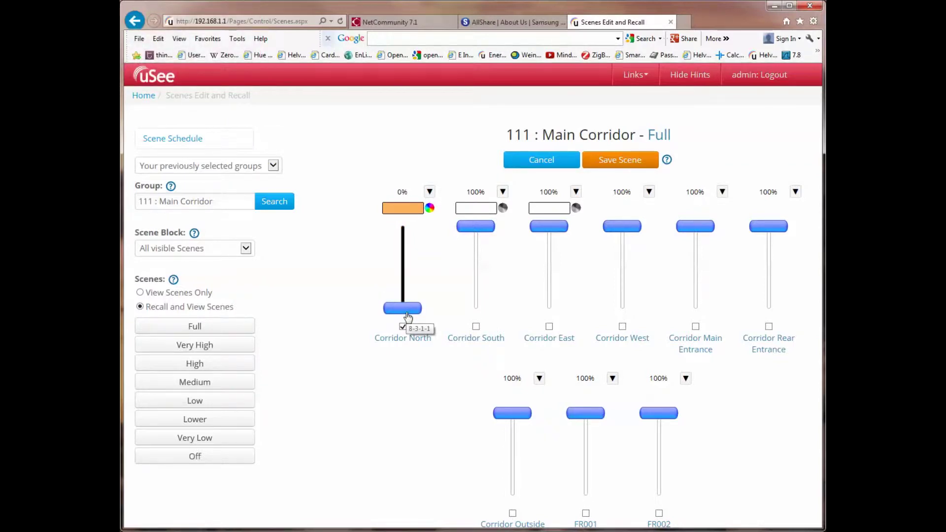
drag(408, 317, 405, 263)
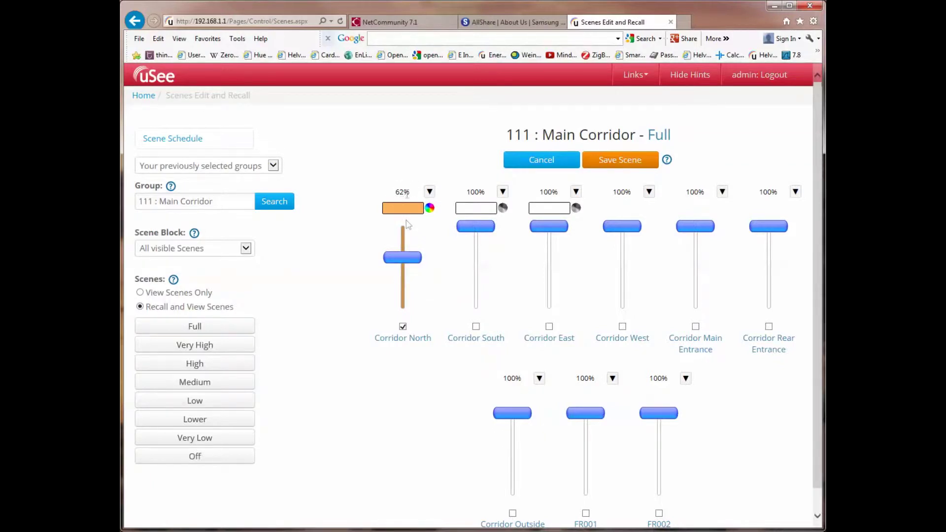
drag(408, 257, 408, 262)
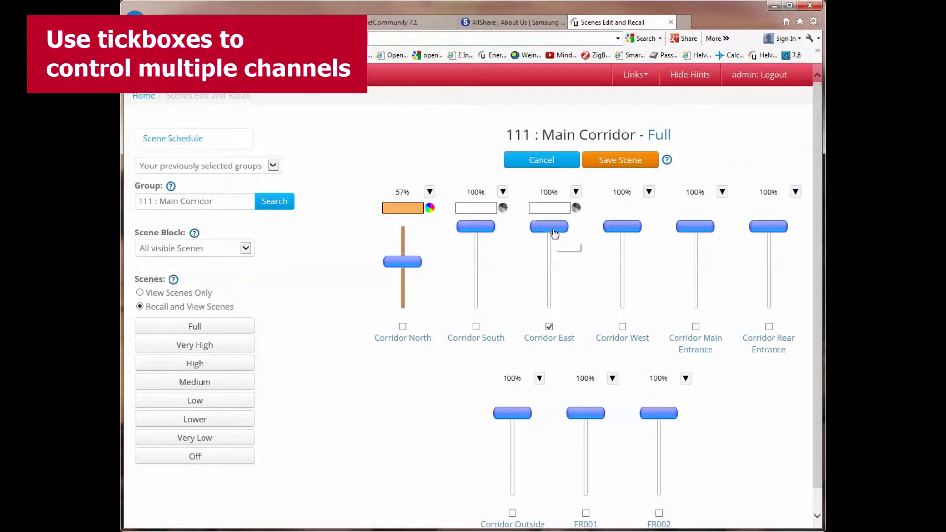
Step: Dim Corridor East alone, adjust it together with Corridor West to 47%, and cancel the scene changes
drag(553, 230, 555, 298)
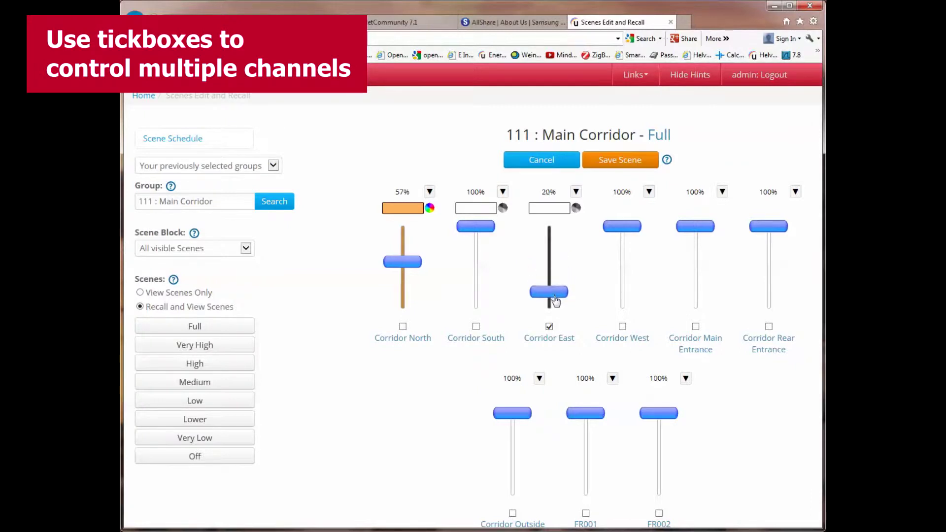
drag(554, 300, 551, 264)
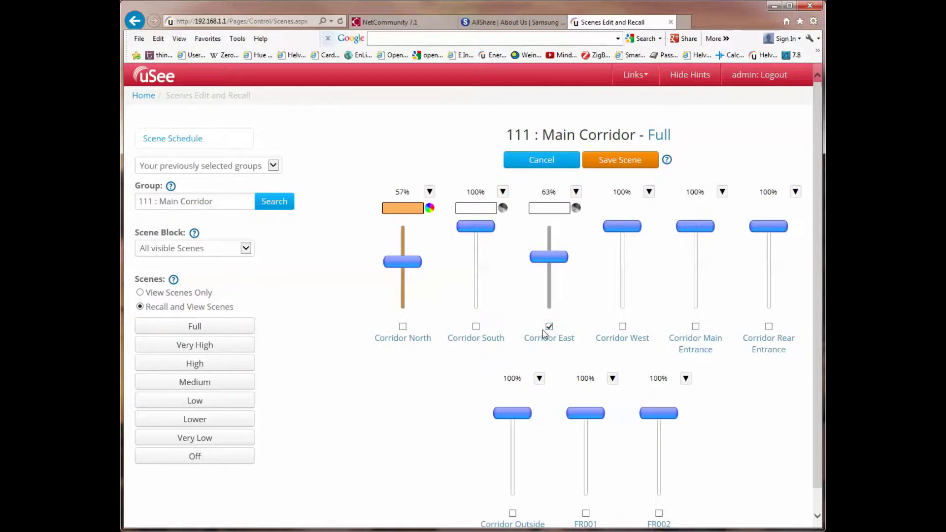
click(623, 327)
drag(550, 258, 551, 231)
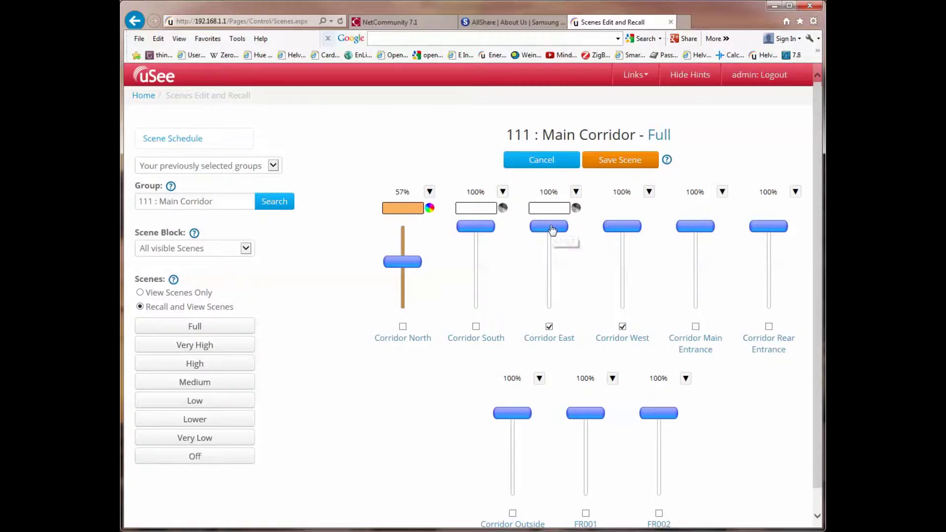
drag(552, 230, 556, 271)
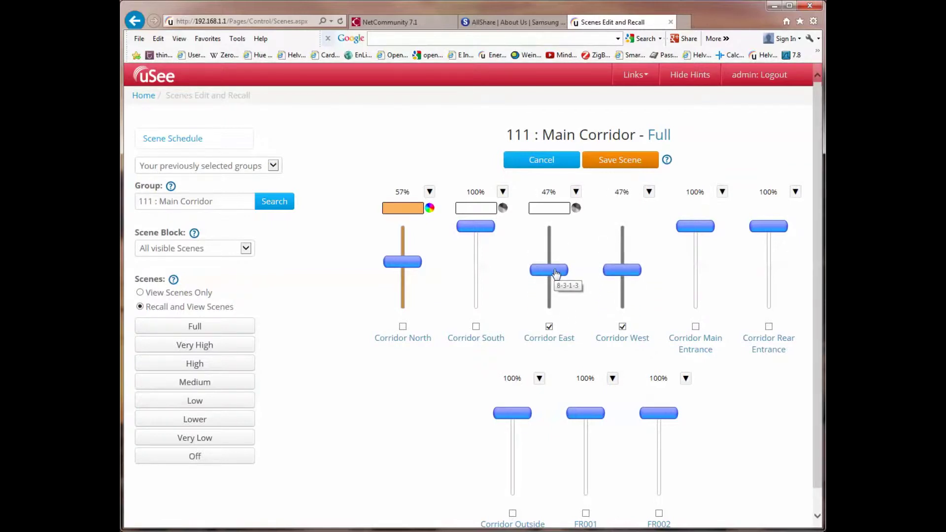
click(544, 164)
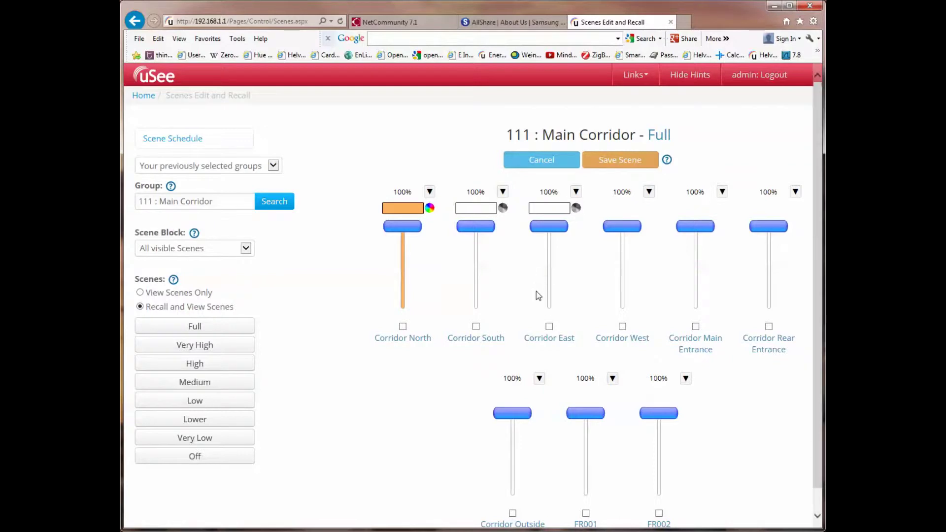
Step: Switch the Corridor East channel to Ignore, to Last Level, and back to Level
click(576, 193)
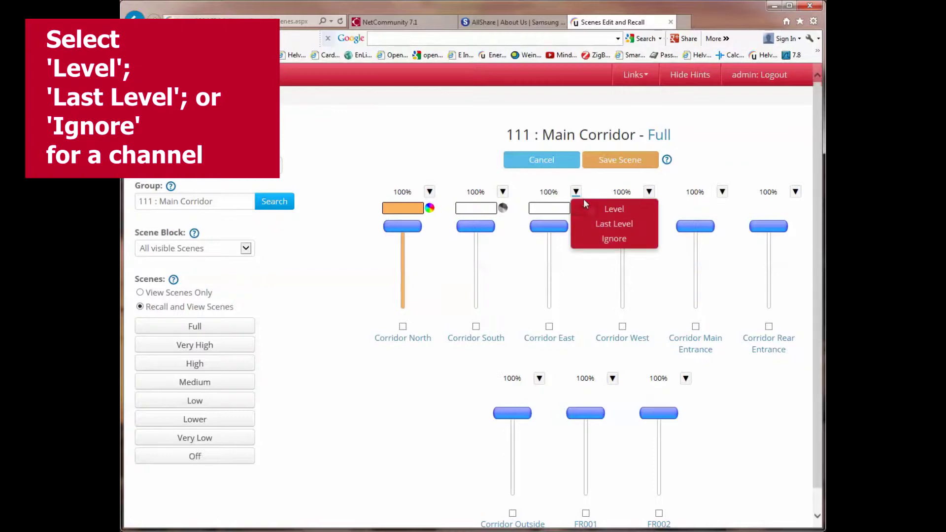
click(614, 239)
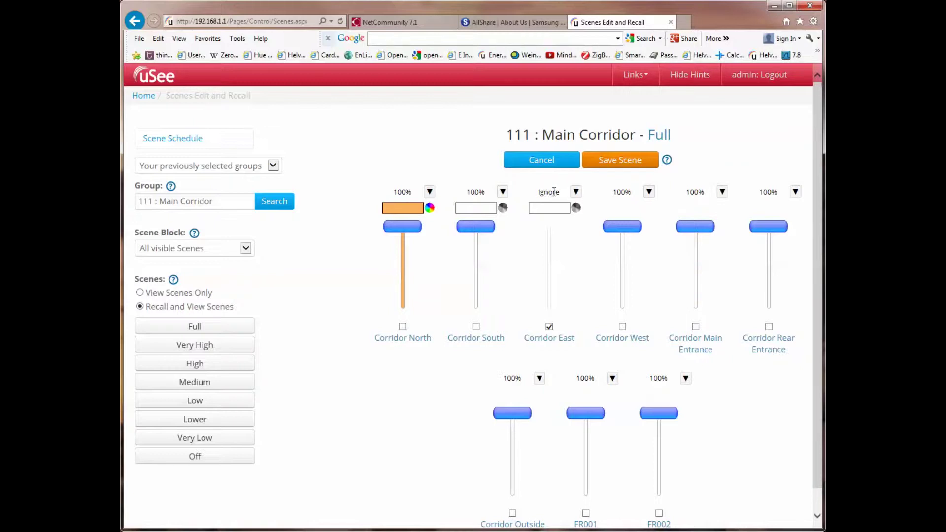
click(576, 193)
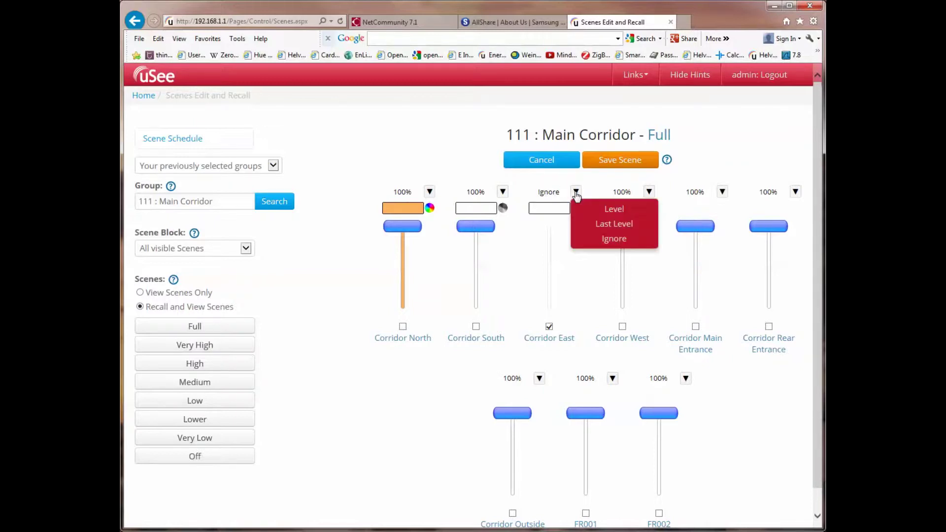
click(610, 224)
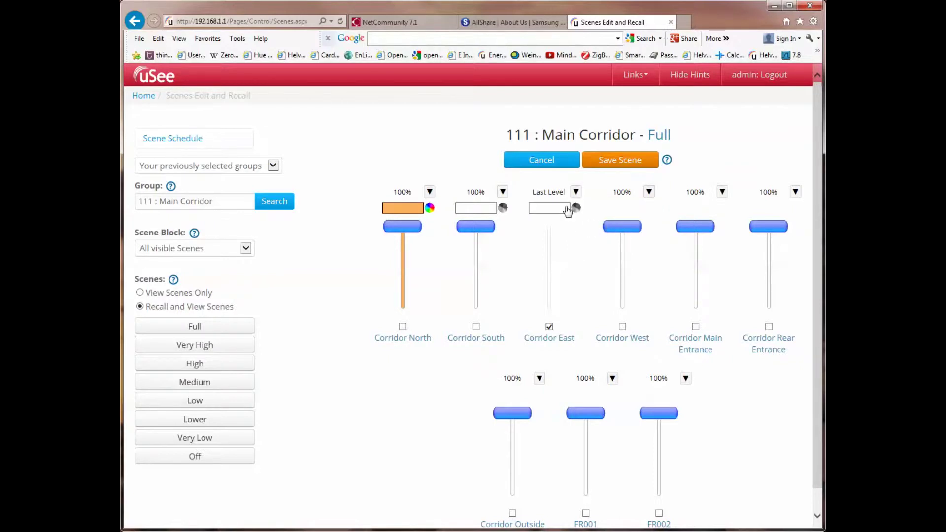
click(576, 191)
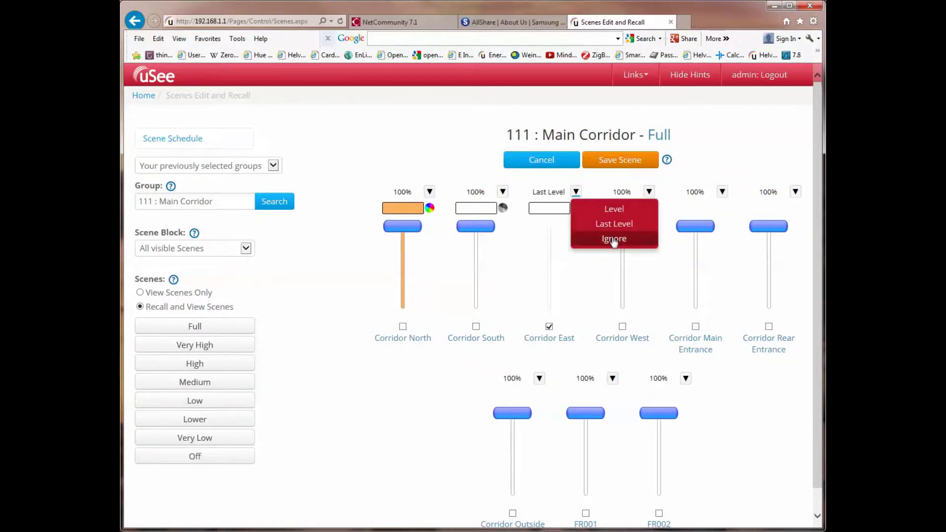
click(614, 211)
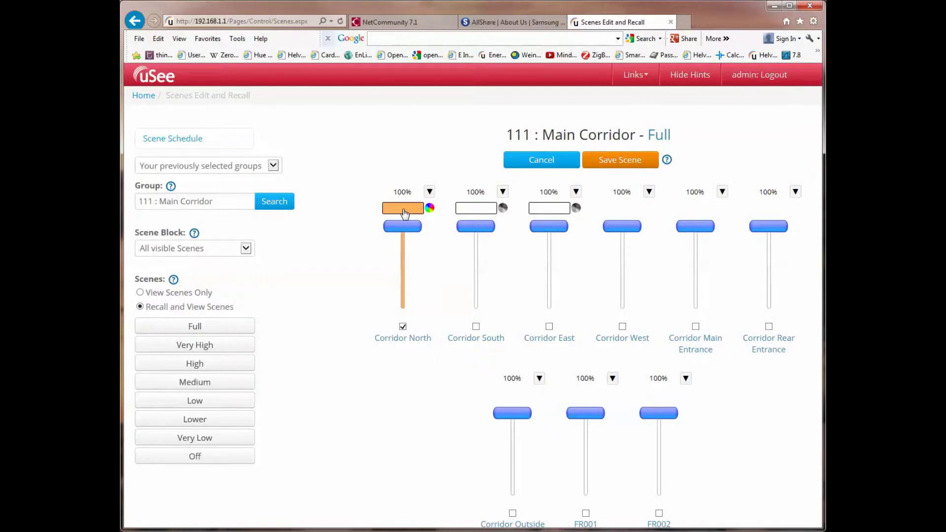
Step: Apply a strongly saturated red to the Corridor North channel and dim it to 68%
click(403, 213)
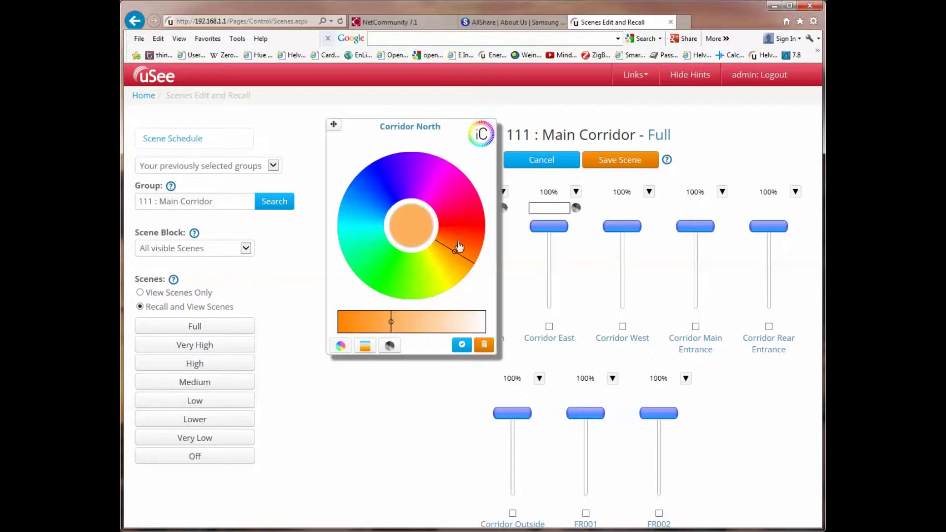
mouse_move(456, 255)
mouse_down()
mouse_move(447, 200)
mouse_move(409, 165)
mouse_move(372, 217)
mouse_move(369, 205)
mouse_up()
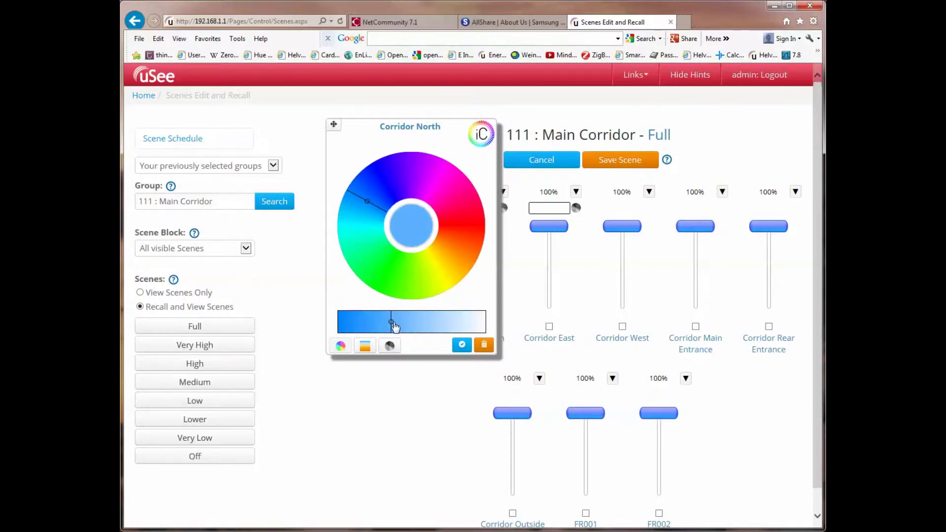
mouse_move(391, 323)
mouse_down()
mouse_move(452, 326)
mouse_move(356, 330)
mouse_up()
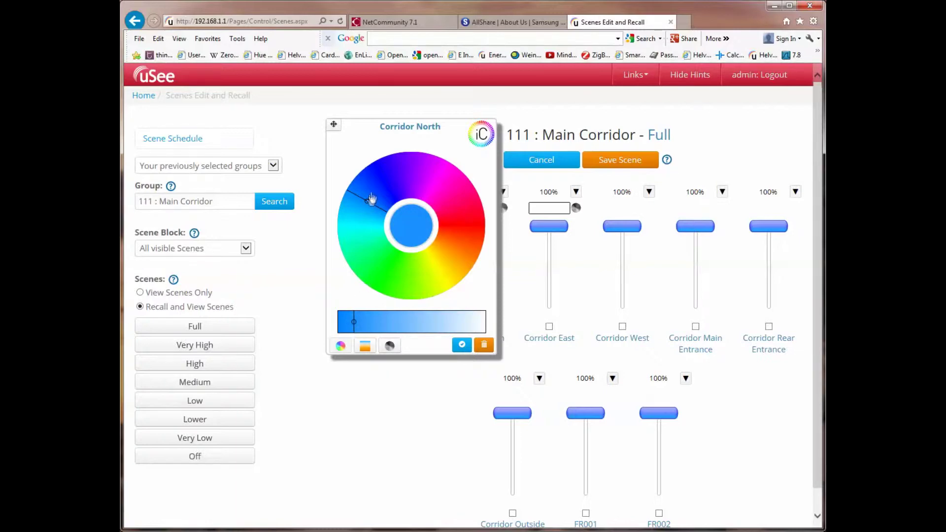
mouse_move(368, 205)
mouse_down()
mouse_move(409, 181)
mouse_move(430, 186)
mouse_move(463, 228)
mouse_up()
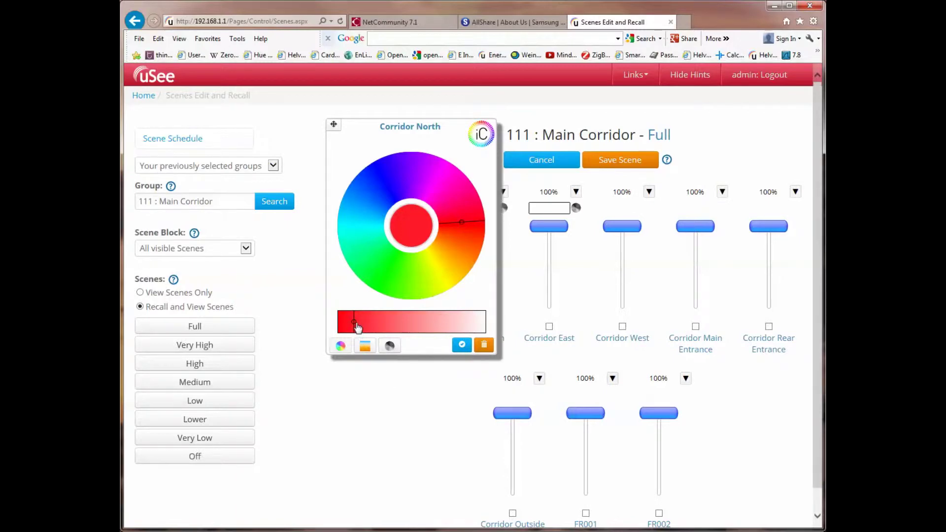
drag(356, 327, 348, 329)
click(463, 347)
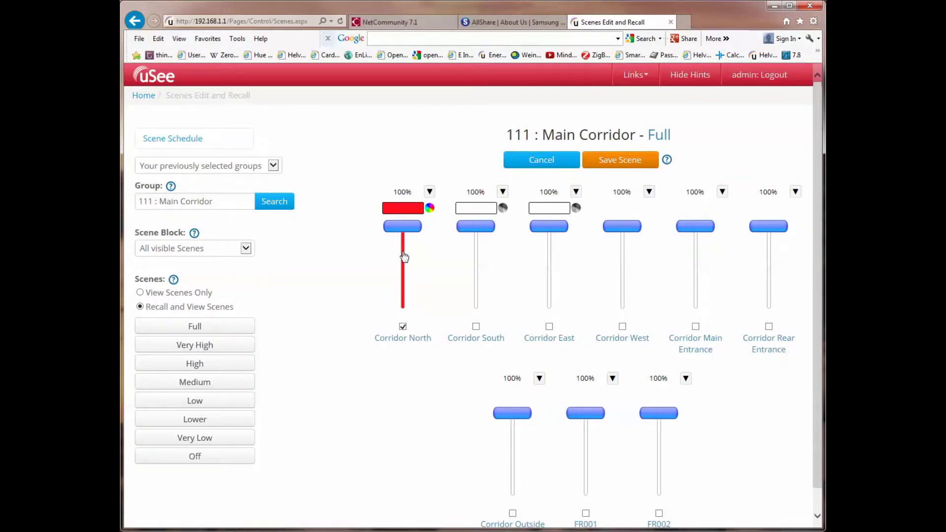
drag(405, 237, 407, 260)
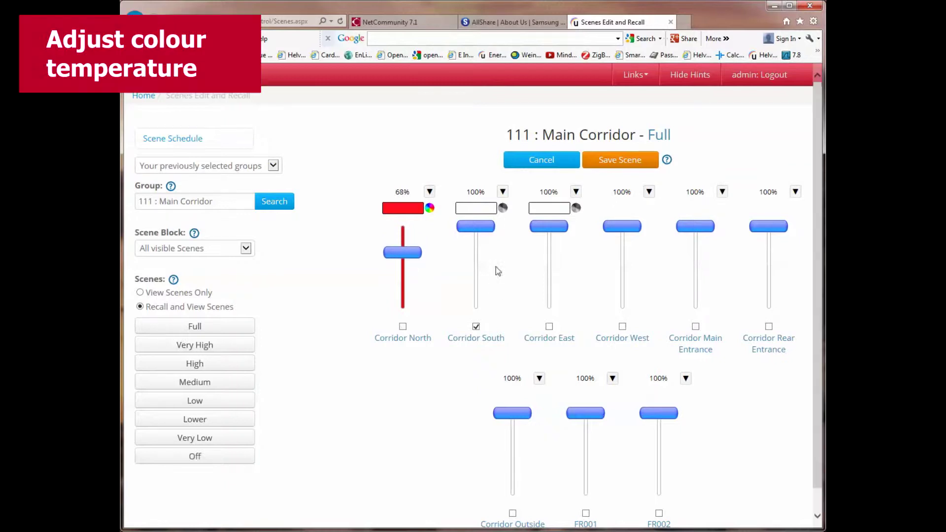
Step: Apply a 2700K colour temperature to the Corridor South channel and dim it to 66%
click(503, 209)
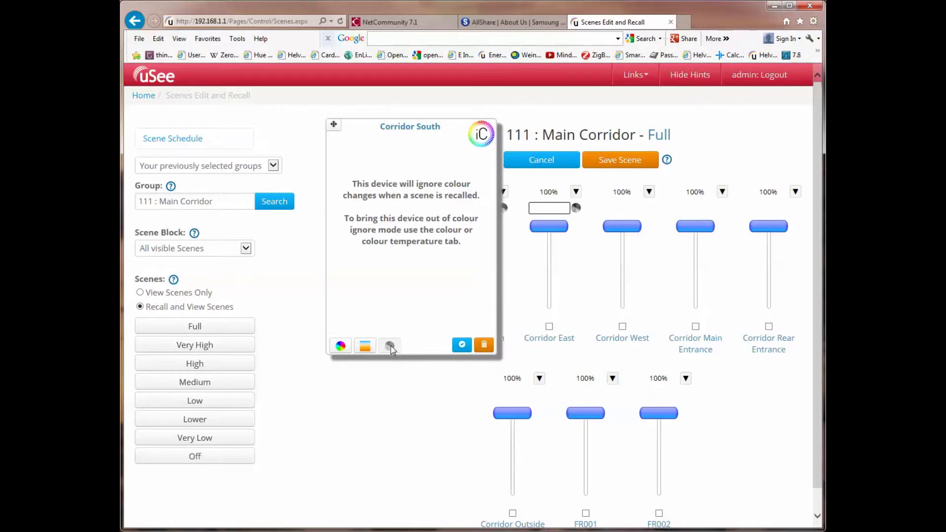
click(366, 347)
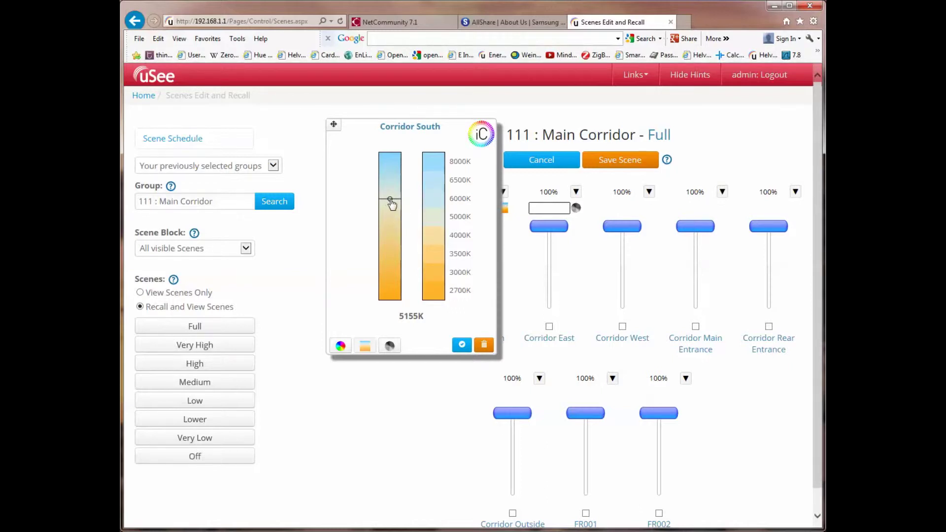
drag(392, 203, 387, 223)
click(433, 227)
click(433, 238)
click(434, 255)
click(433, 272)
click(434, 291)
click(436, 219)
click(434, 294)
click(462, 346)
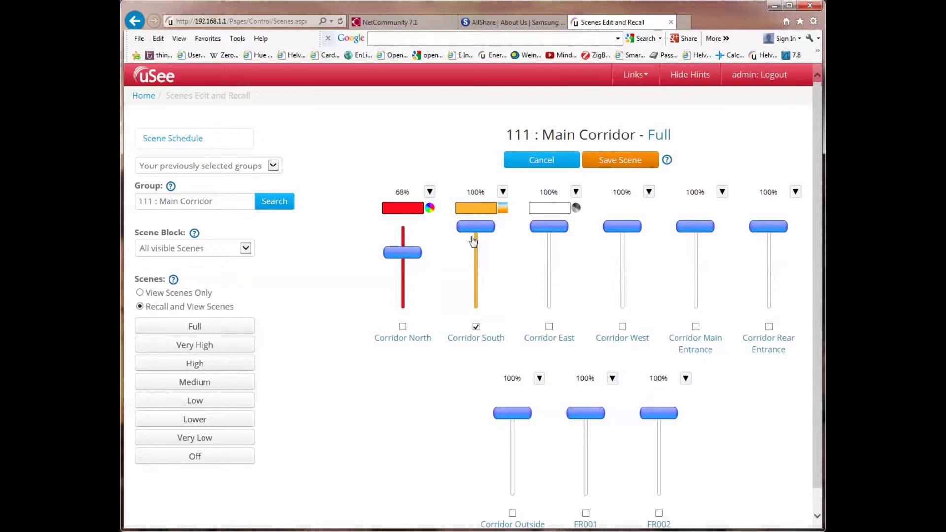
drag(485, 229, 478, 256)
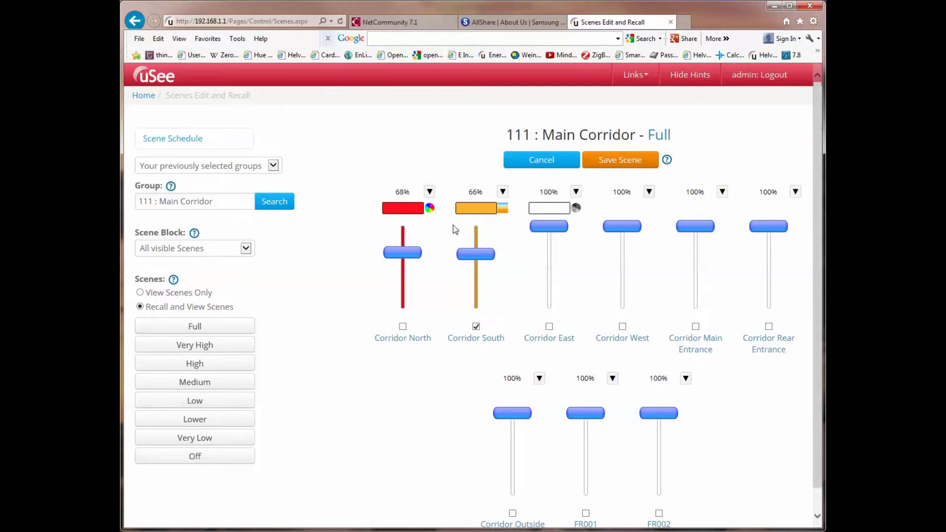
Step: Check Corridor South's colour option, try a much cooler colour temperature, and discard the change
click(492, 211)
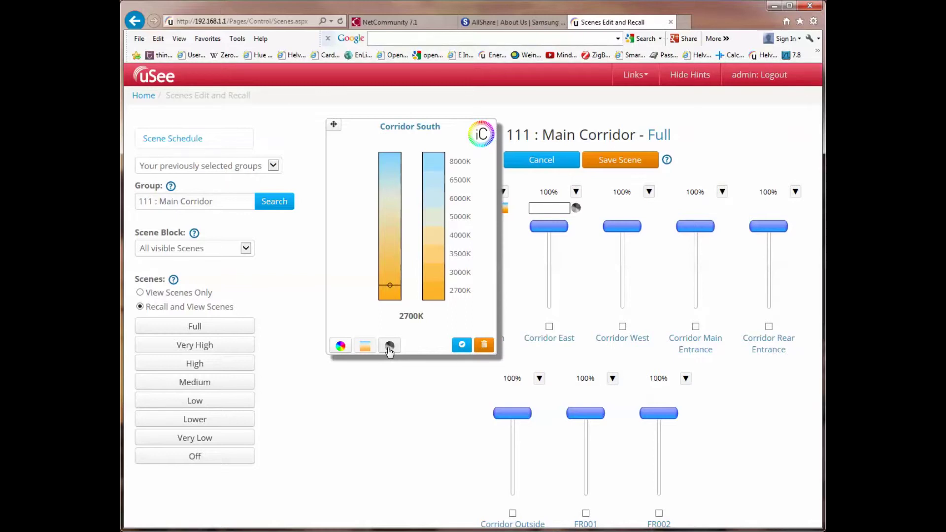
click(340, 347)
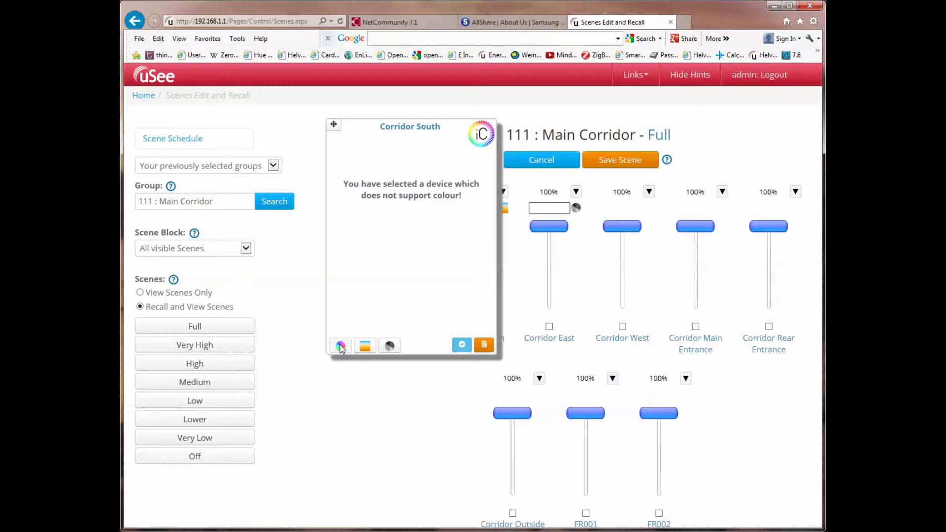
click(365, 349)
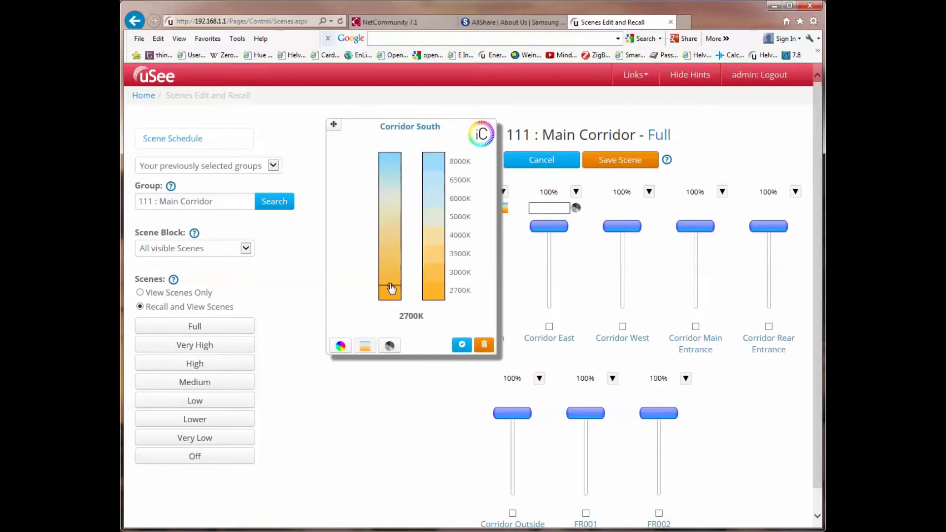
drag(392, 288, 390, 173)
click(484, 347)
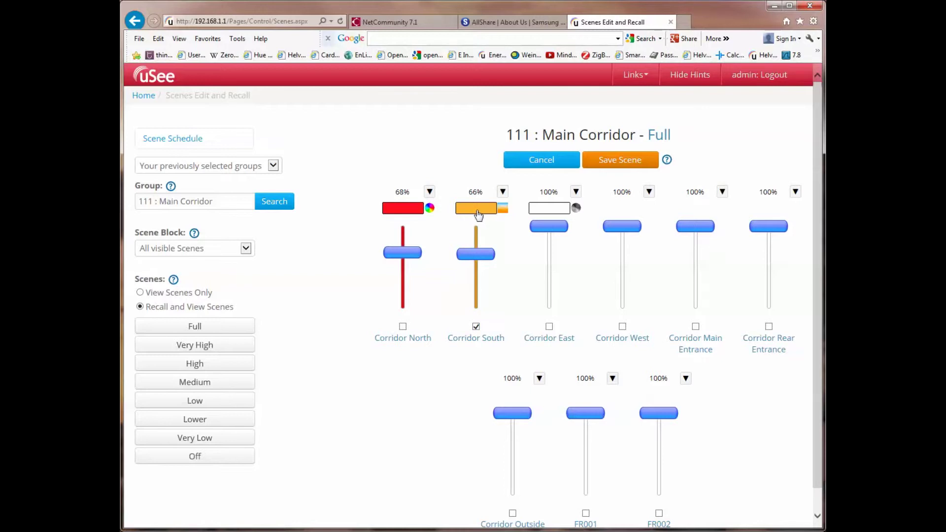
Step: Open Corridor South's colour temperature settings and confirm 2700K
click(503, 209)
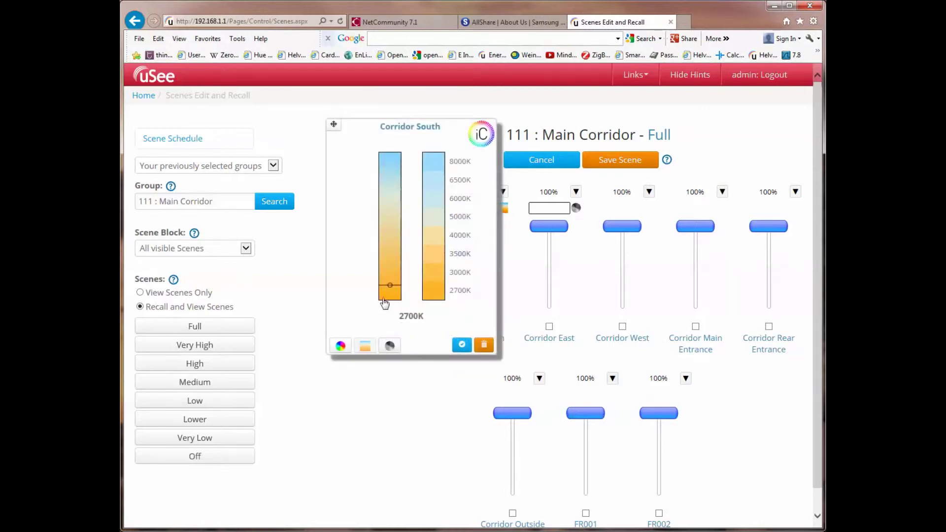
click(462, 346)
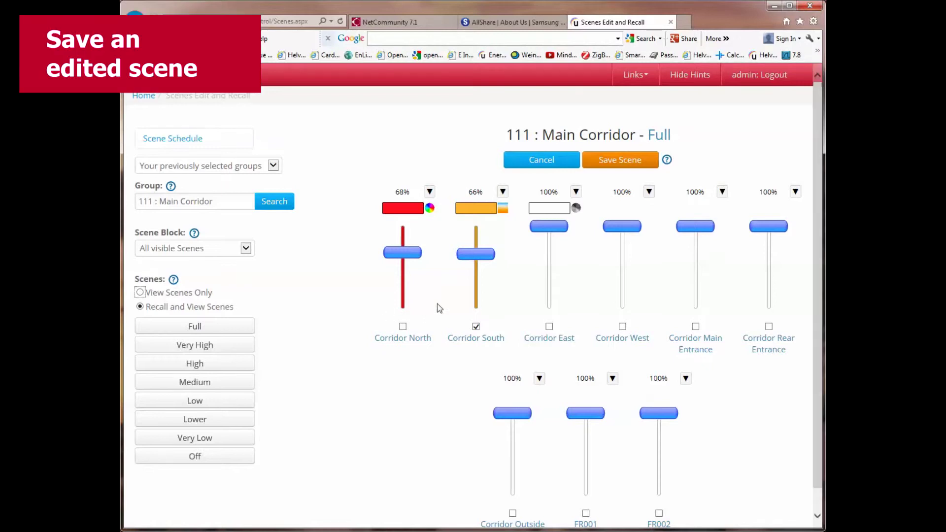
Step: Dim Corridor East to 51% and Corridor West to 55%, and save the edited levels to the Full scene
drag(554, 233, 557, 275)
drag(620, 229, 629, 269)
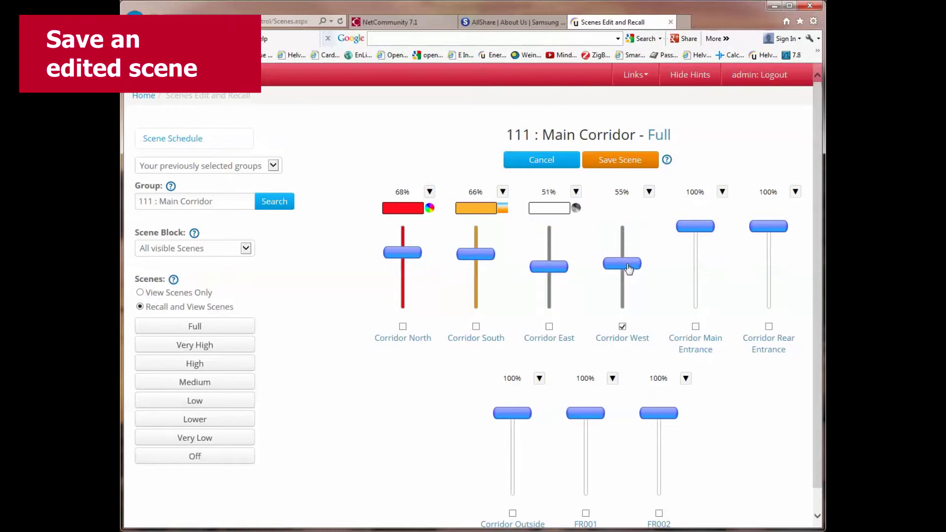
click(623, 162)
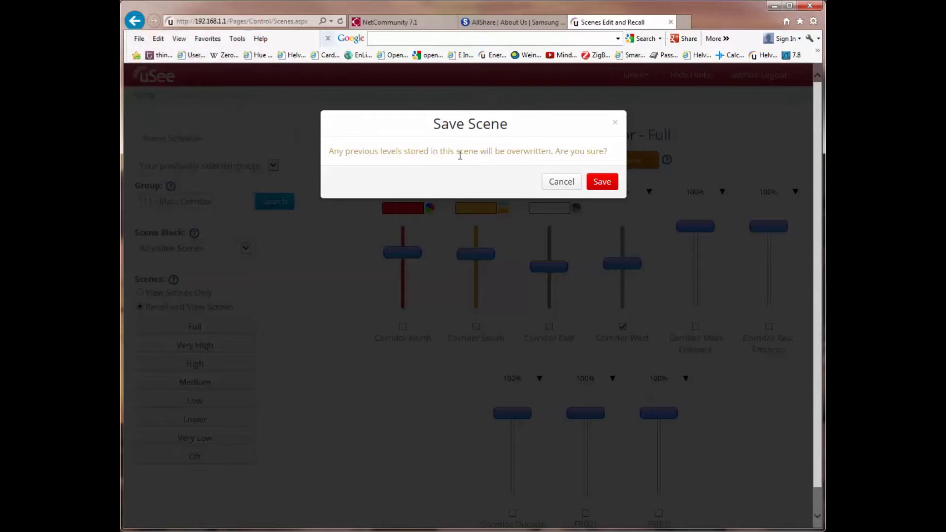
click(607, 186)
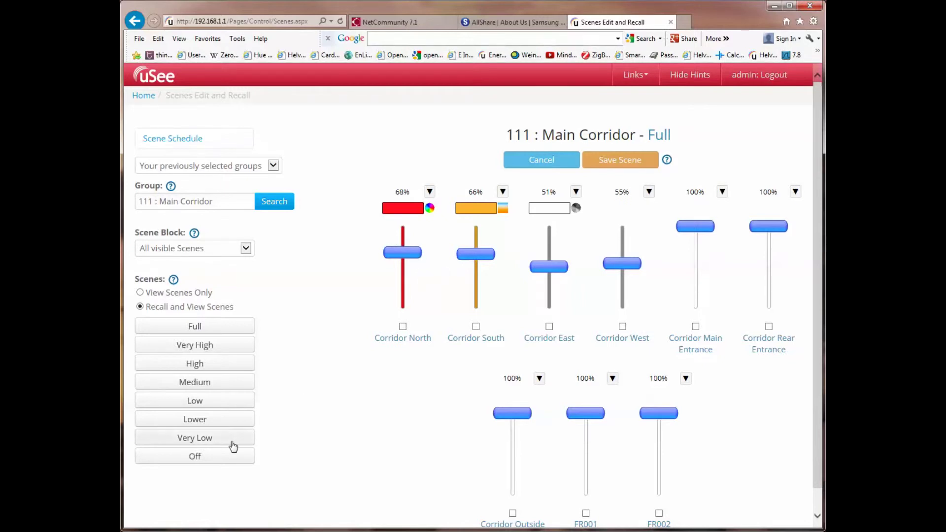
Step: Recall the Main Corridor's Off and Full scenes, and display its Medium scene in view-only mode
click(199, 459)
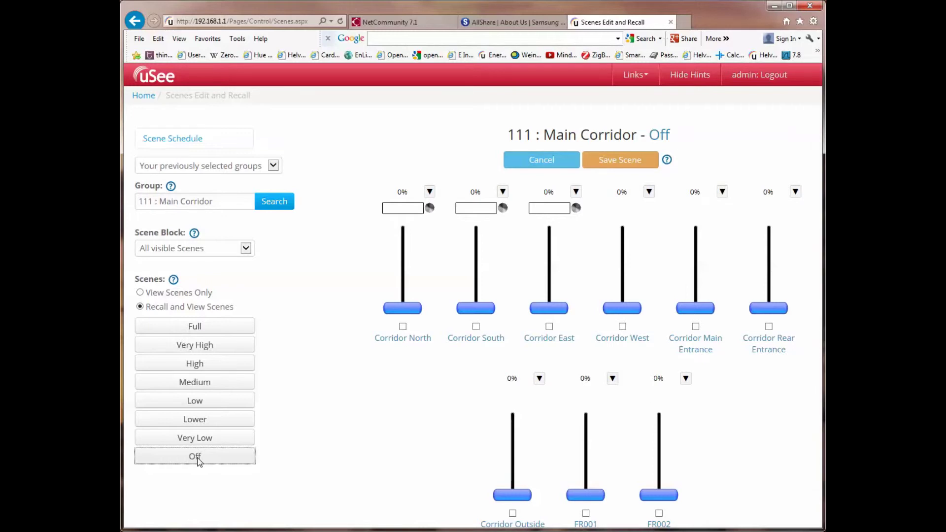
click(196, 326)
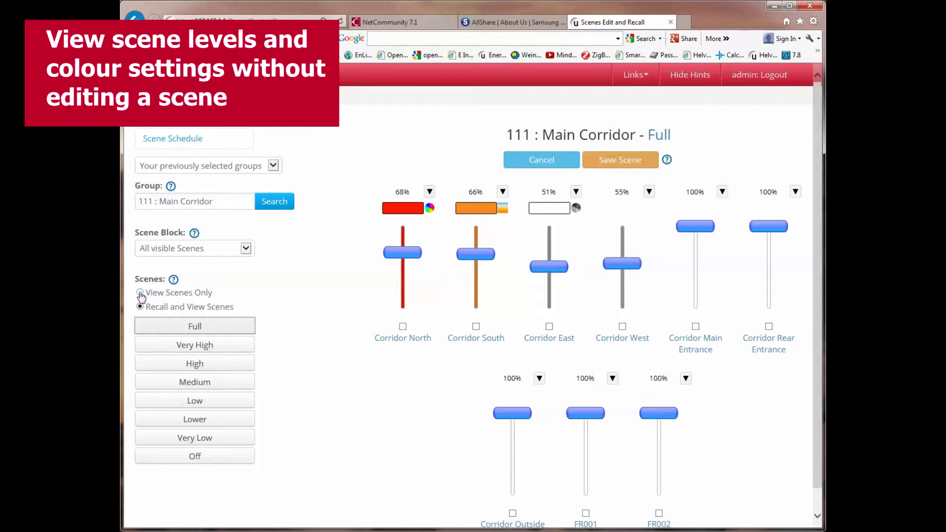
click(141, 293)
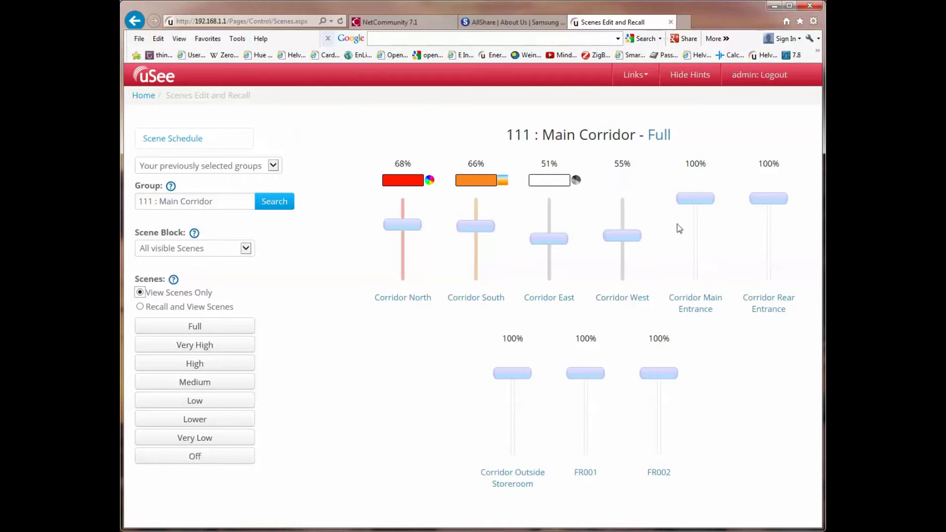
click(194, 387)
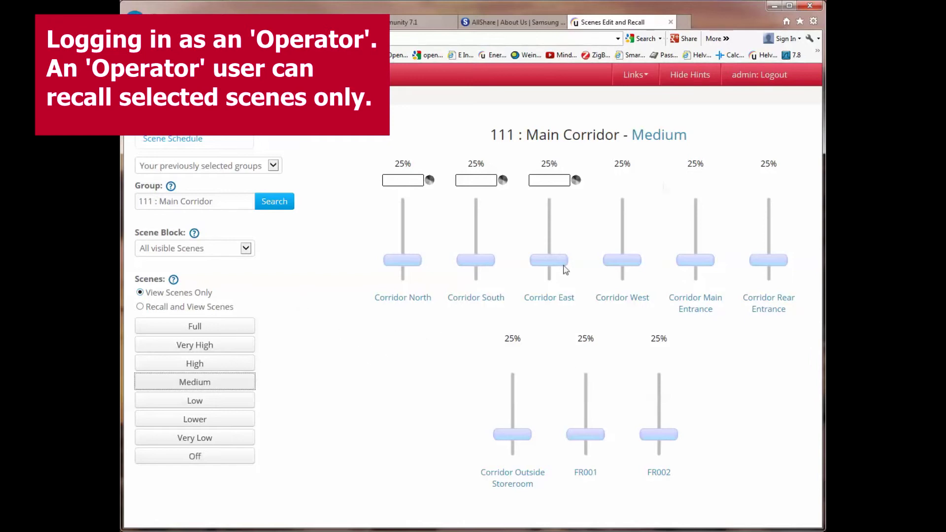
Step: Log out of the admin account and log in as an operator with the operator's username and password
click(767, 81)
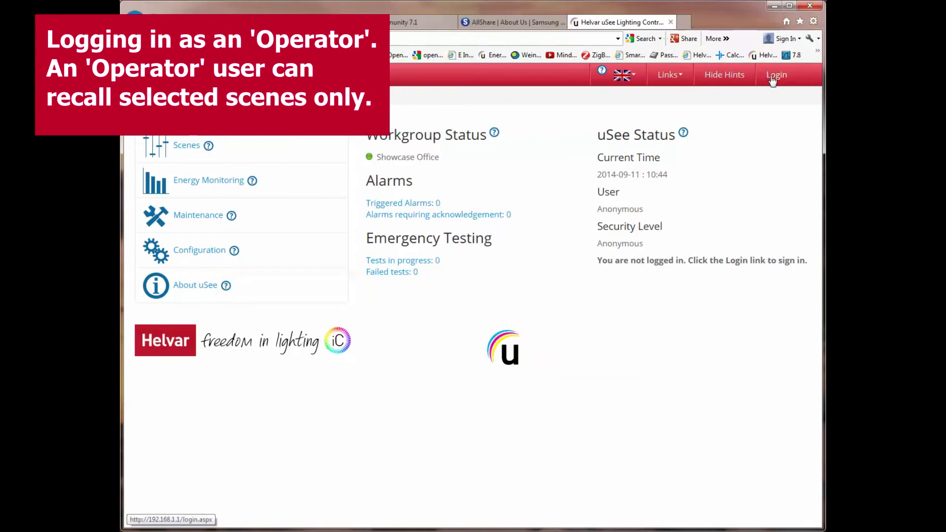
click(772, 79)
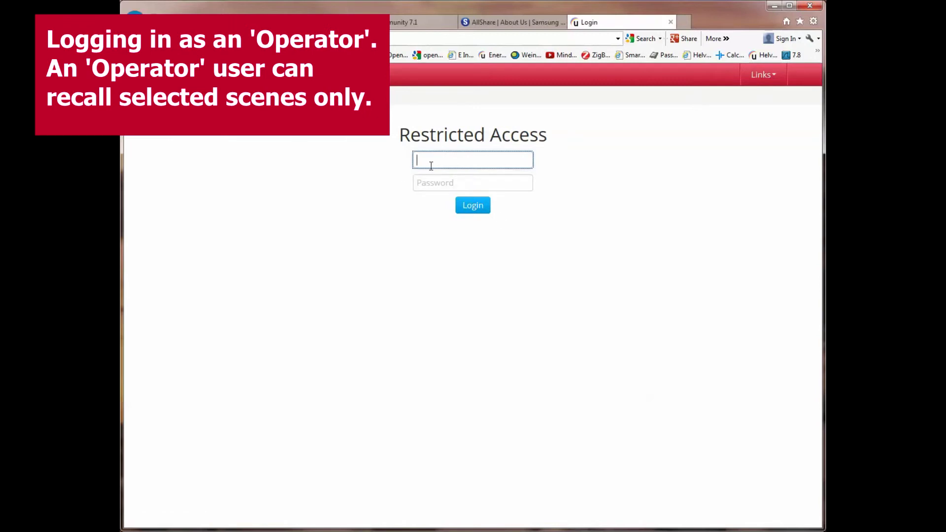
text(flint)
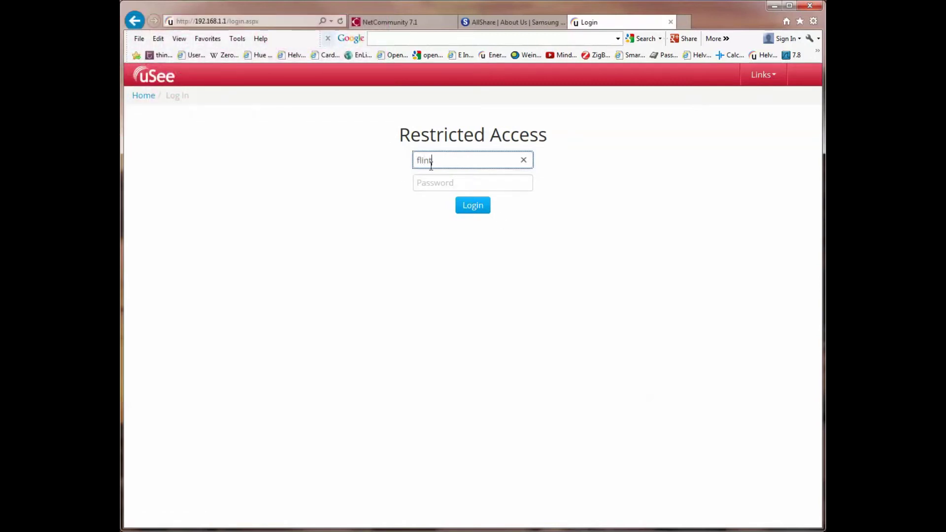
text(stone)
click(435, 181)
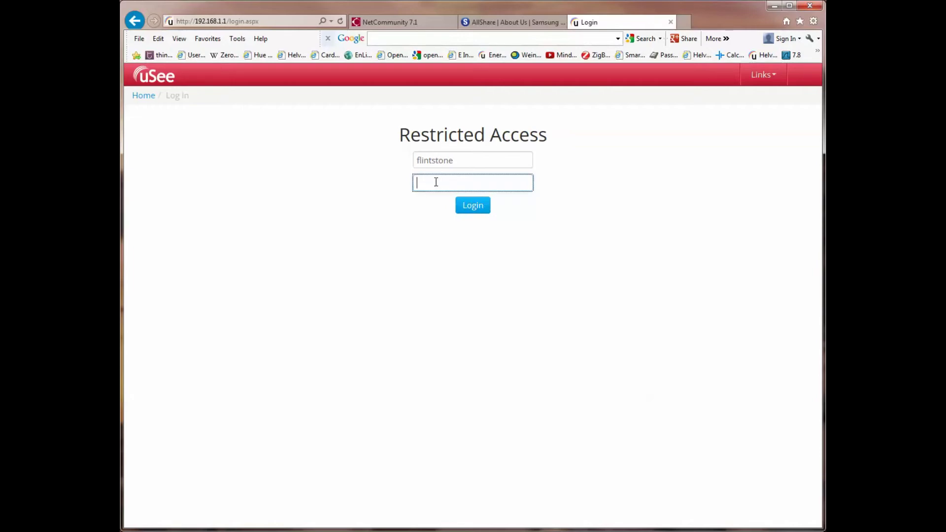
text(••••••••)
click(473, 206)
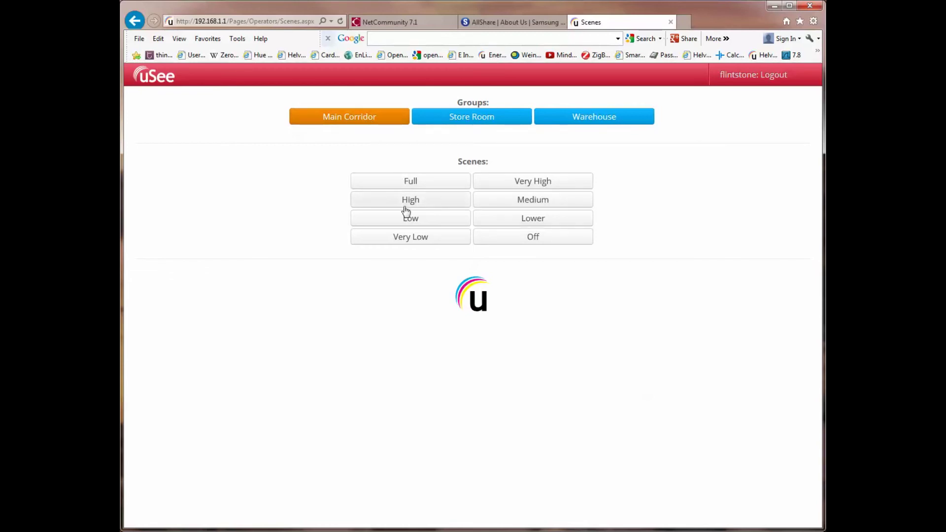
Step: Show the Store Room group's scenes, and recall Scene 1.1 for the Warehouse group
click(471, 119)
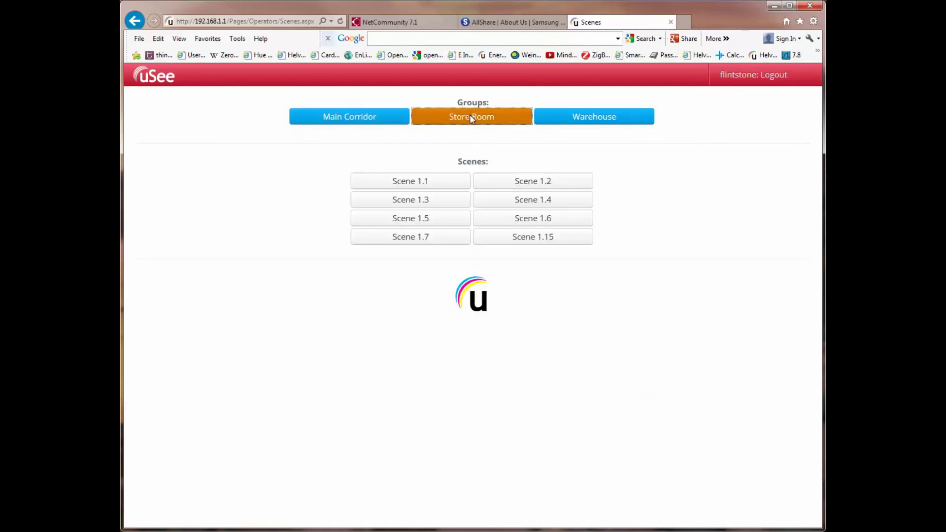
click(593, 123)
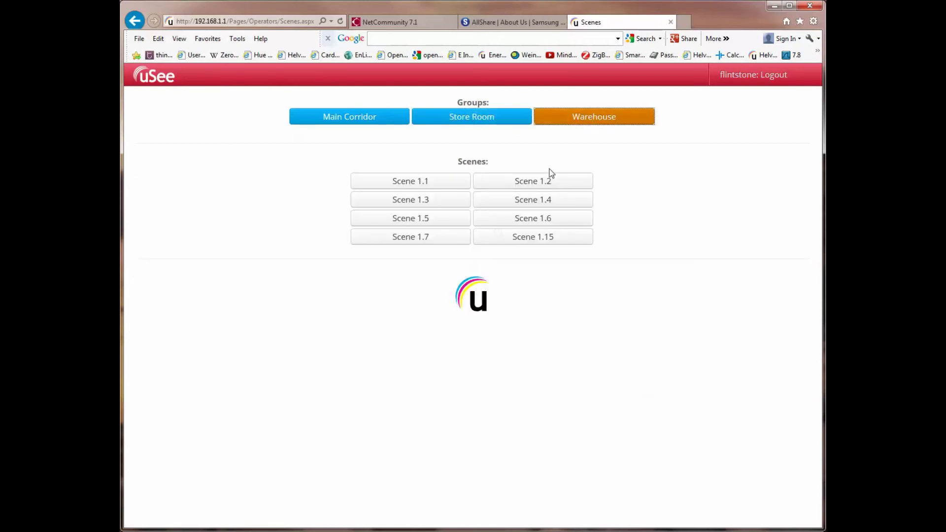
click(413, 185)
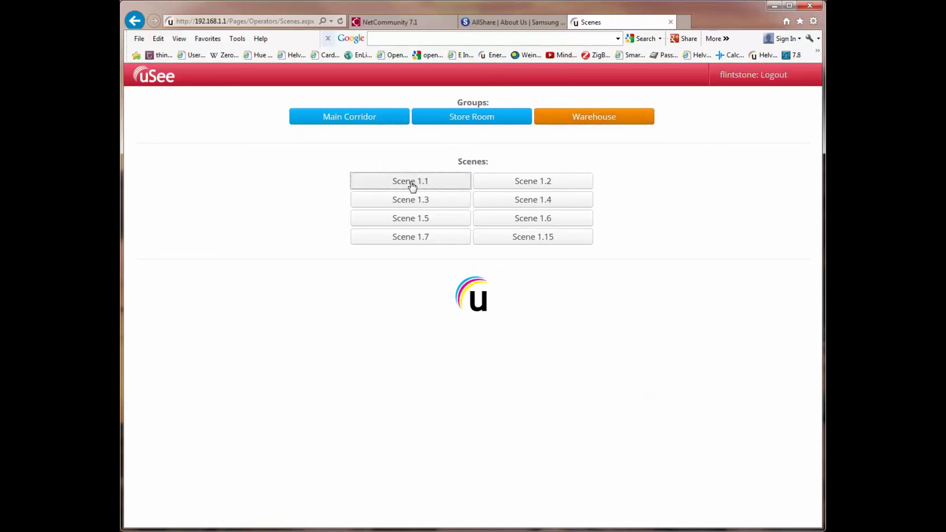